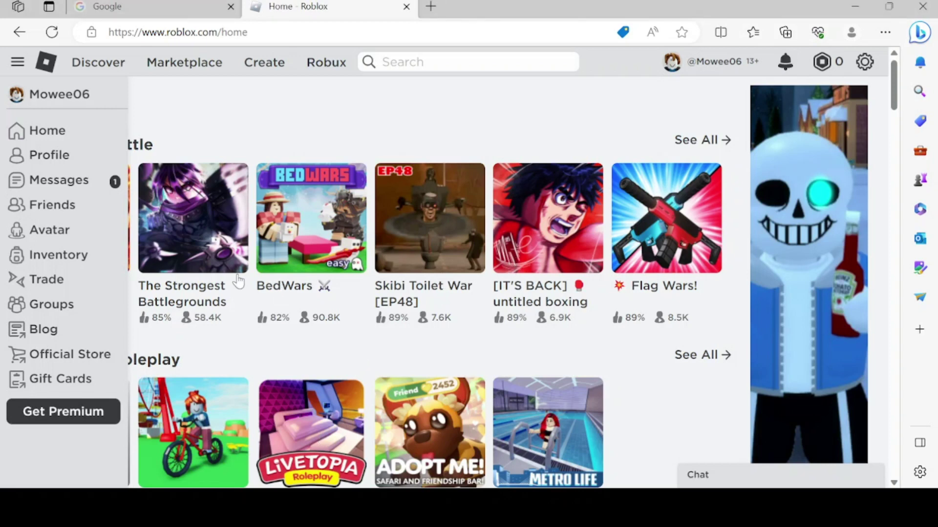
scroll(239, 281, "down", 1)
Step: Collapse the left navigation sidebar on the Roblox home page
left_click(18, 62)
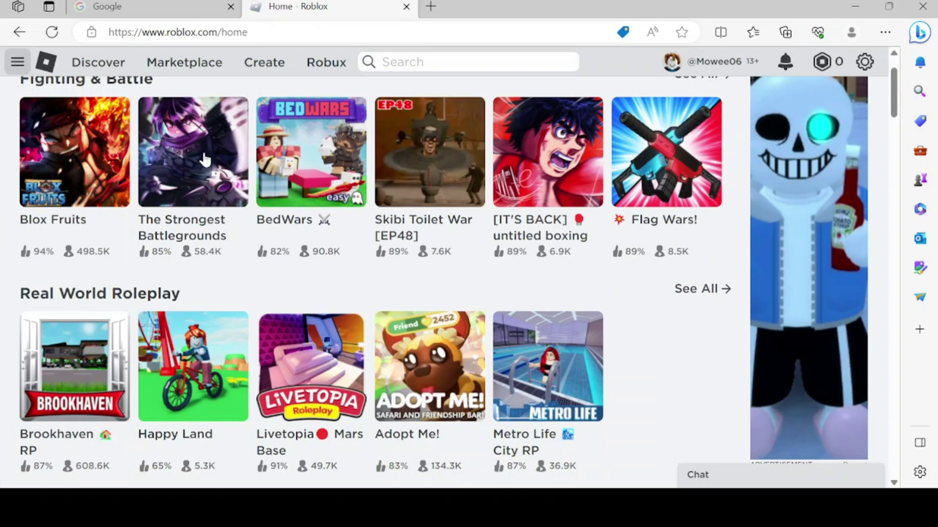
scroll(207, 161, "down", 1)
scroll(206, 162, "up", 1)
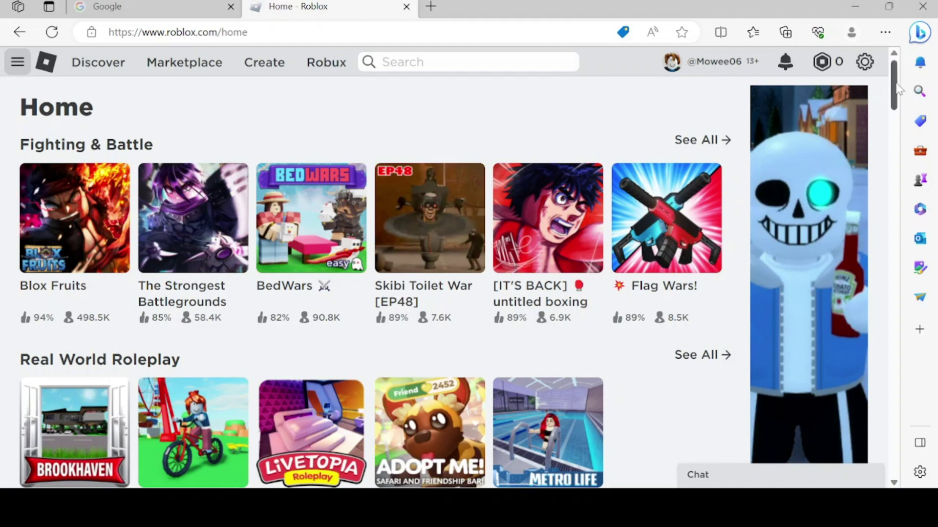
left_click_drag(895, 88, 763, 359)
scroll(763, 359, "down", 2)
scroll(859, 412, "down", 10)
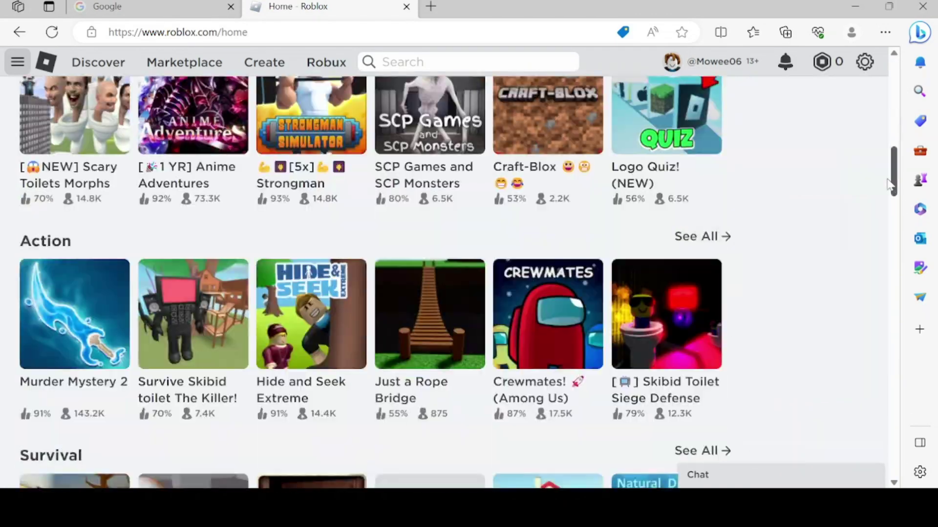
scroll(859, 413, "down", 5)
scroll(806, 396, "down", 2)
scroll(732, 366, "down", 5)
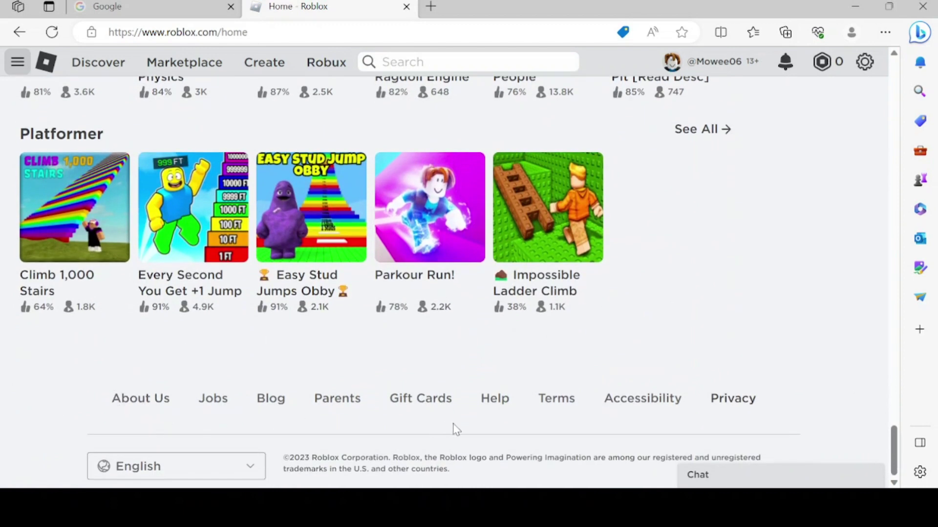
Step: Go from the footer Help link through Roblox Account to the 'I Forgot the PIN' article
left_click(496, 399)
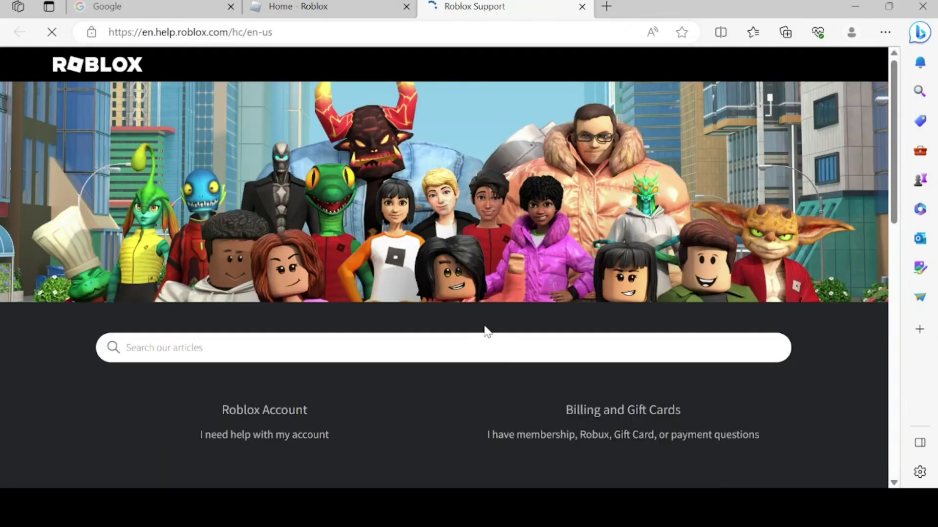
scroll(466, 316, "down", 1)
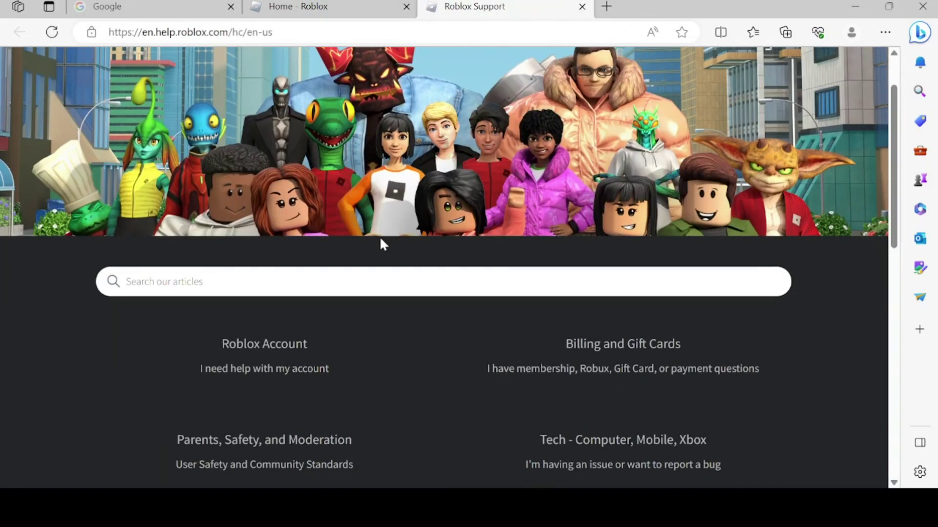
left_click(272, 356)
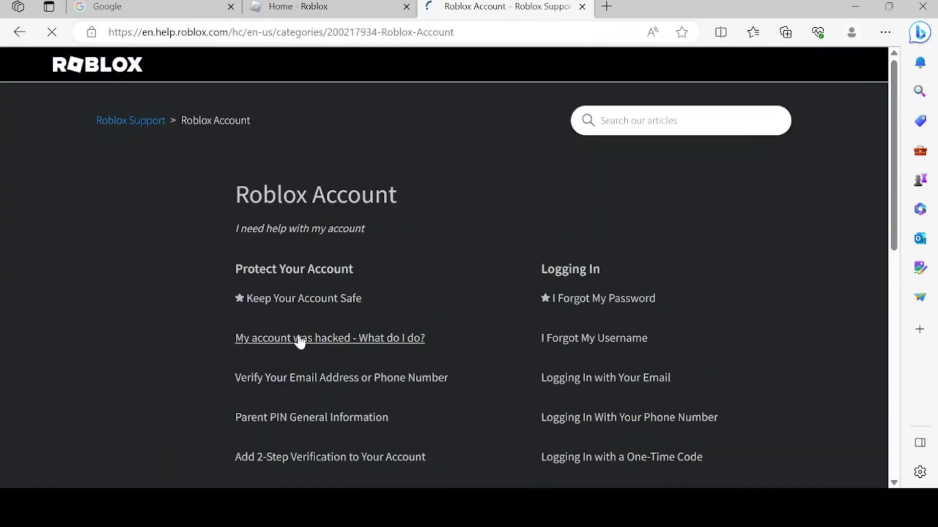
scroll(451, 278, "down", 1)
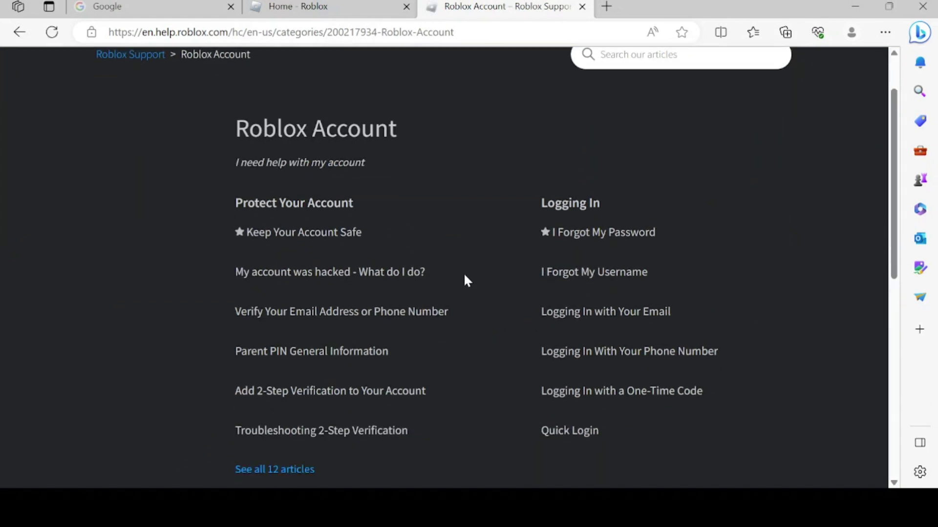
scroll(464, 276, "down", 1)
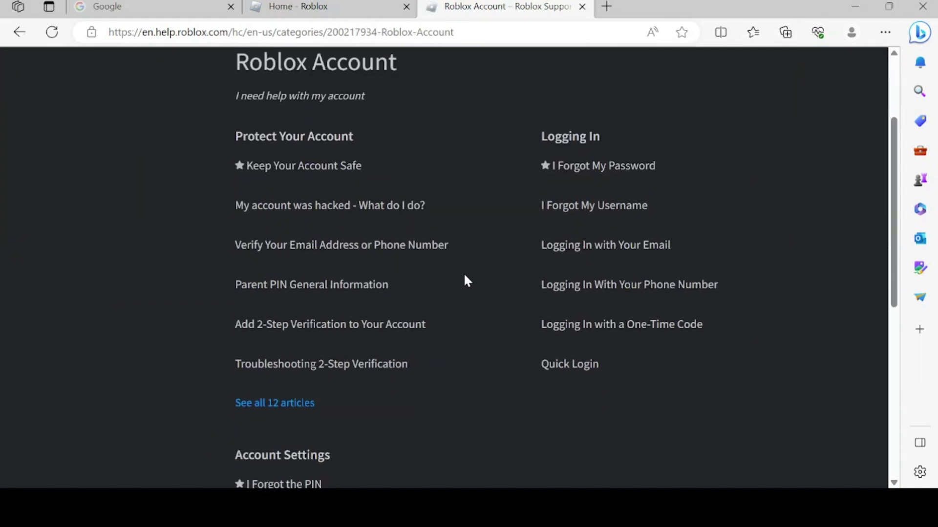
scroll(464, 281, "down", 1)
scroll(378, 304, "down", 1)
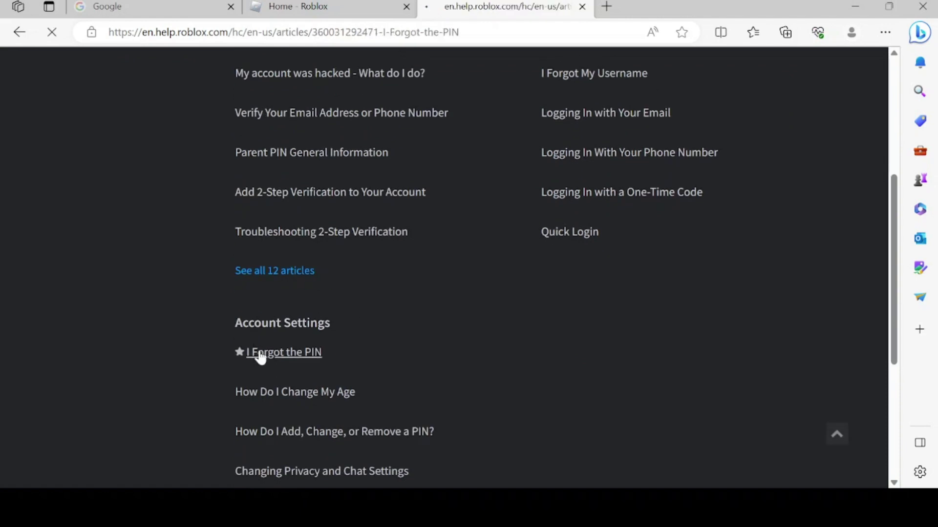
left_click(260, 355)
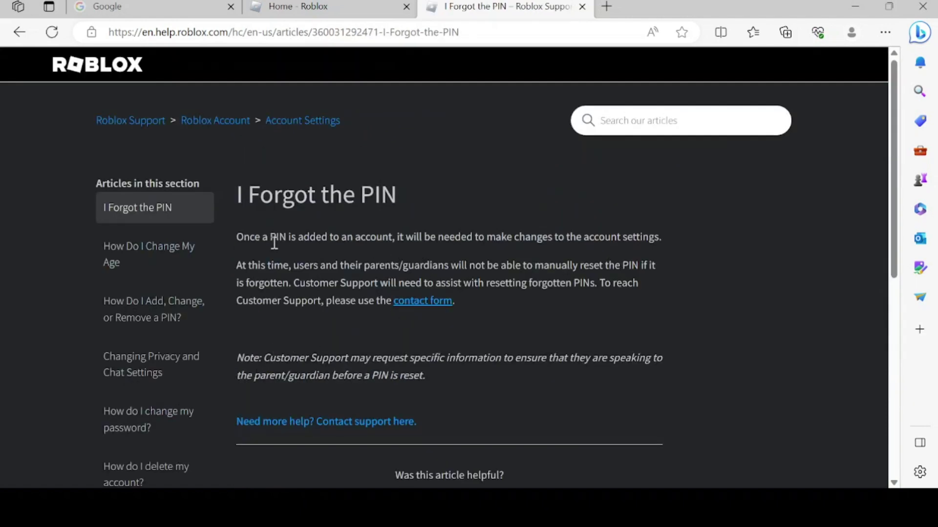
Step: Read the 'I Forgot the PIN' article and follow its 'contact form' link
mouse_move(292, 284)
left_mouse_down()
mouse_move(517, 285)
mouse_move(622, 301)
mouse_move(626, 288)
mouse_move(351, 312)
left_mouse_up()
left_click(413, 305)
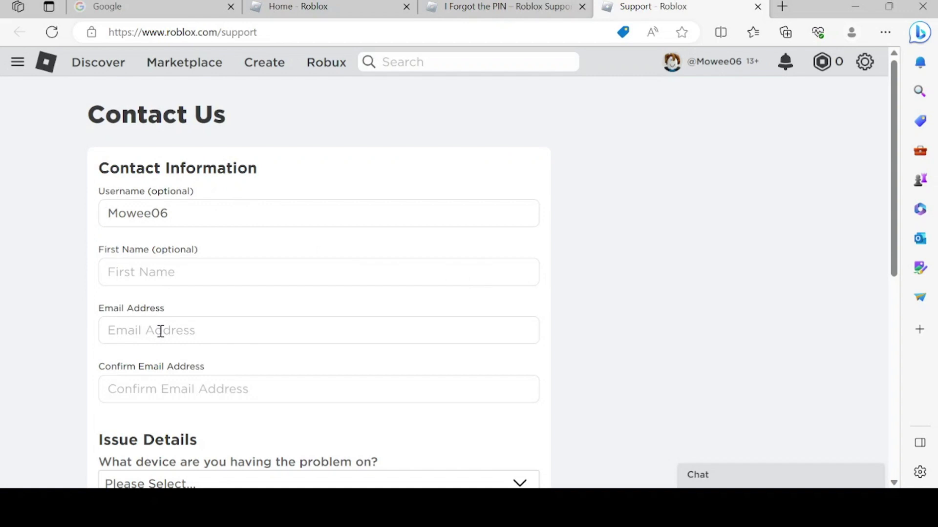
scroll(160, 331, "down", 1)
scroll(160, 322, "down", 1)
scroll(161, 326, "down", 1)
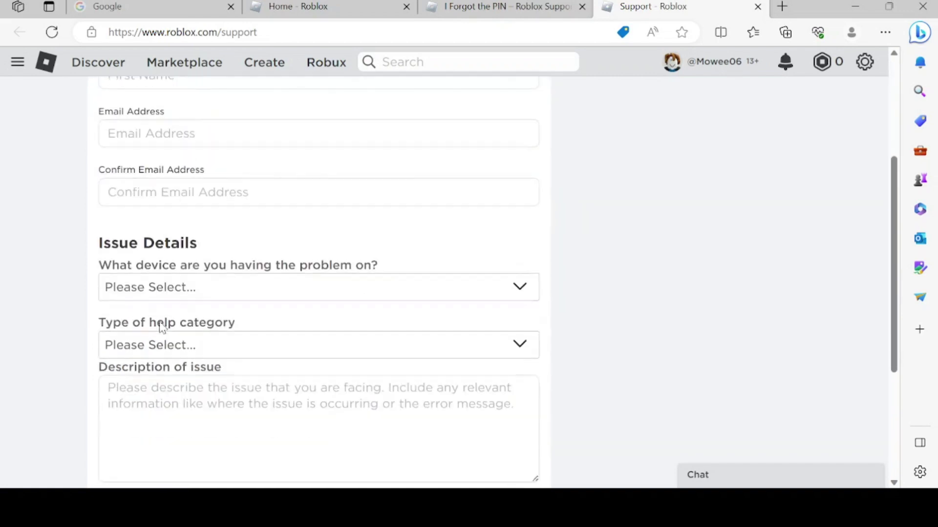
Step: Choose device PC, category 'Account Hacked or Can't Log in', and subcategory 'Account PIN'
left_click(171, 293)
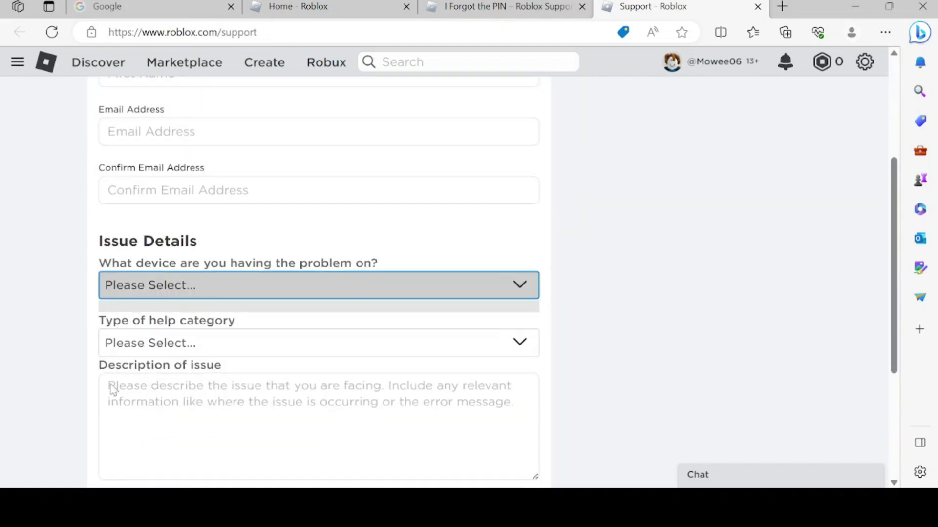
left_click(203, 320)
scroll(187, 350, "down", 1)
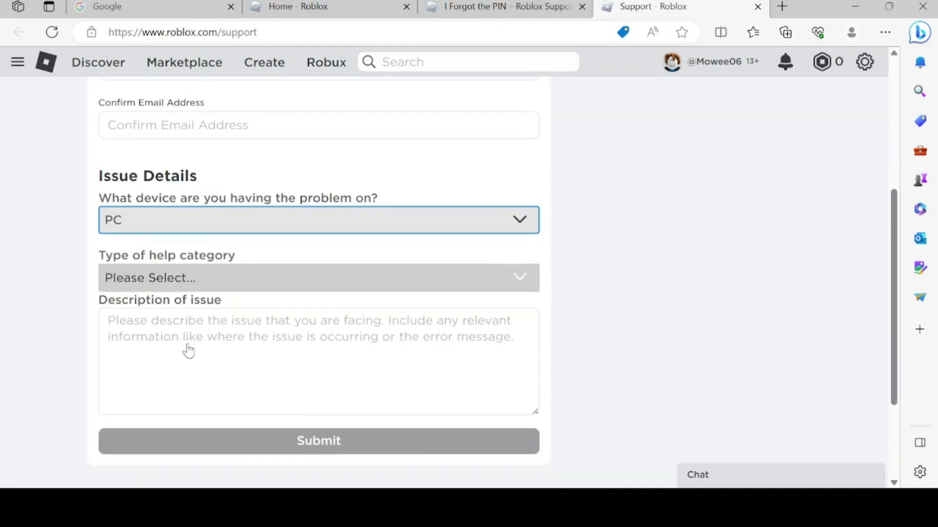
left_click(192, 282)
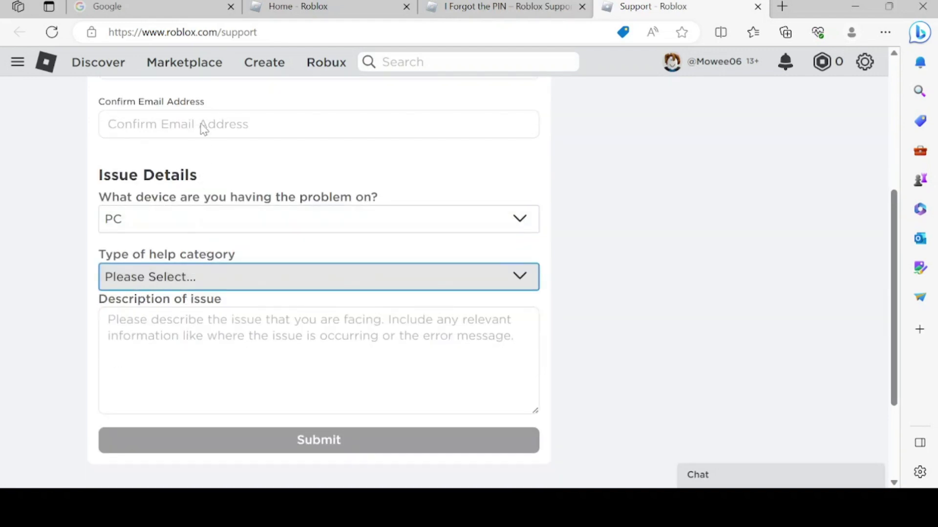
left_click(242, 16)
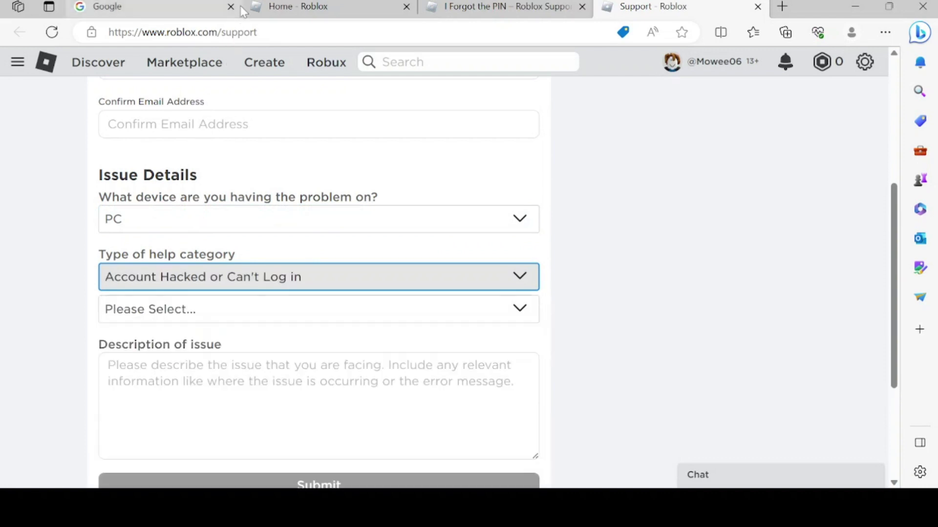
left_click(190, 320)
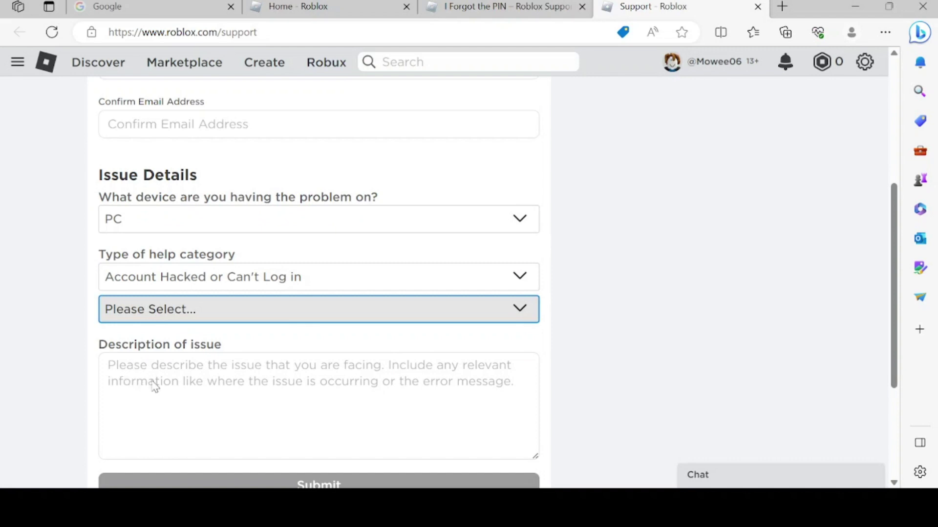
left_click(169, 366)
scroll(187, 354, "down", 1)
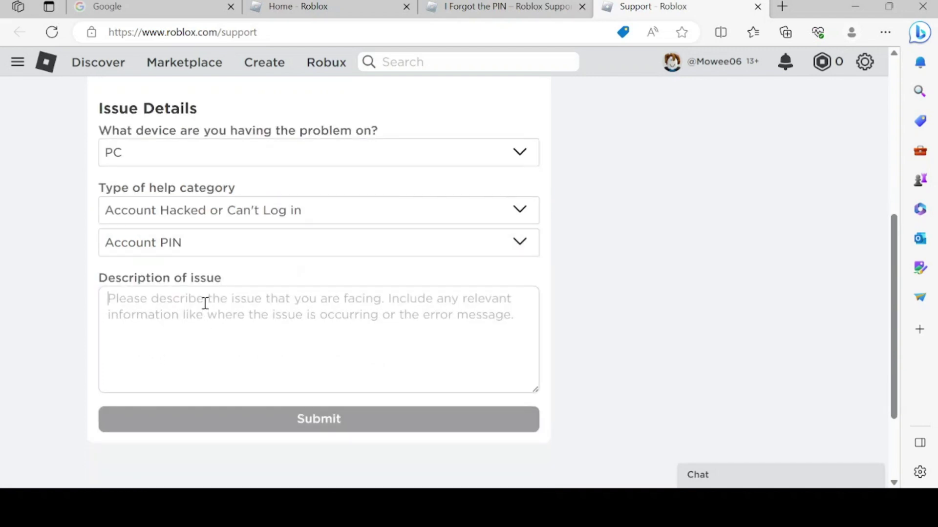
left_click(259, 301)
scroll(646, 390, "up", 2)
scroll(645, 391, "up", 1)
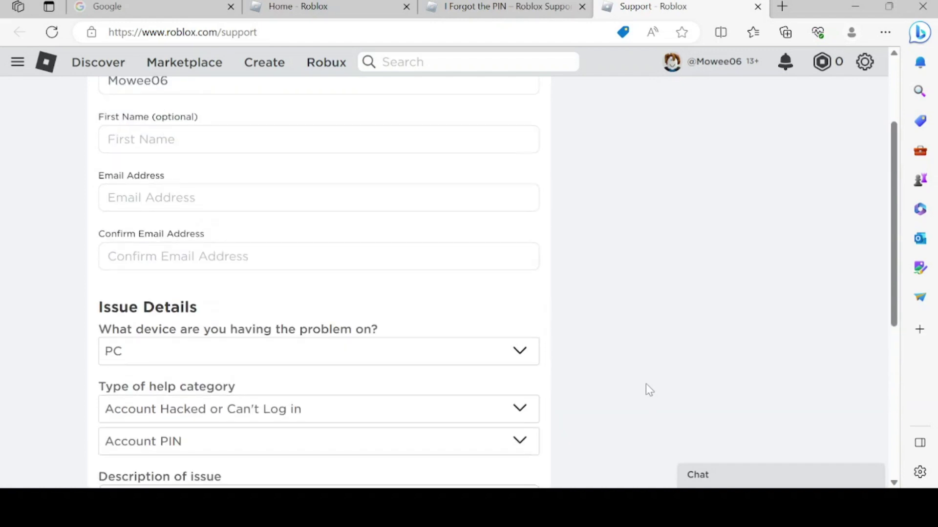
scroll(648, 389, "up", 2)
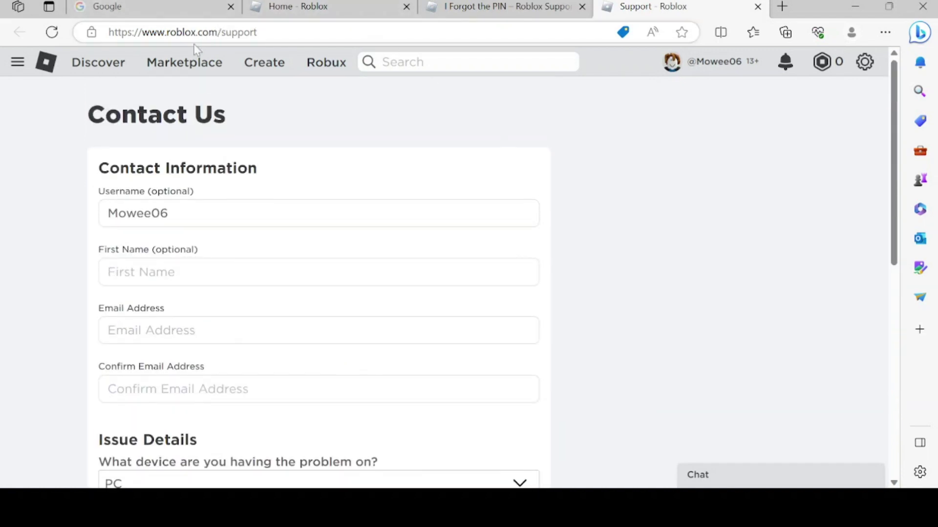
Step: Leave the contact form via the Roblox logo and close that tab
left_click(48, 63)
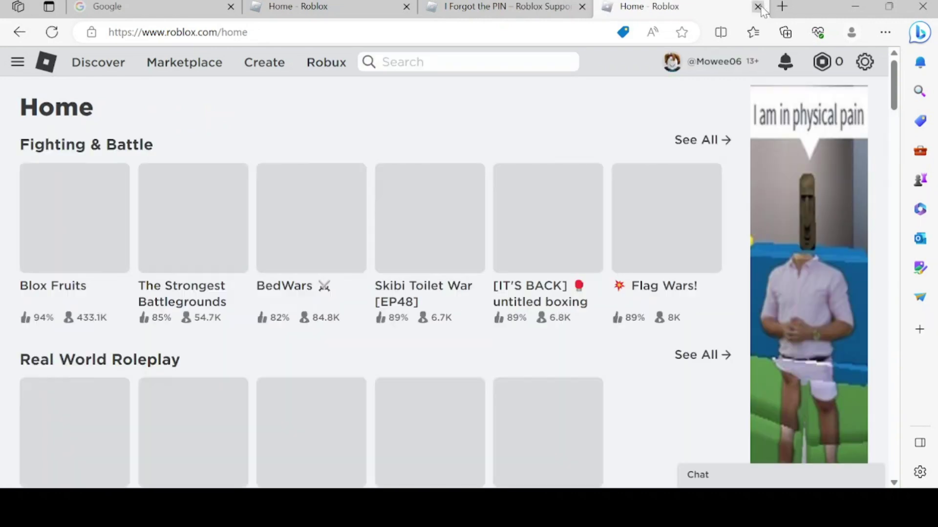
left_click(758, 6)
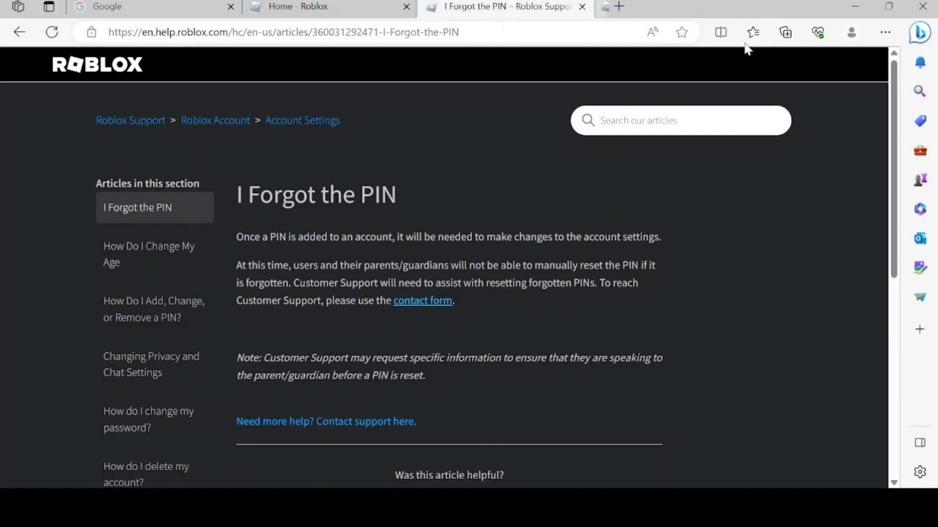